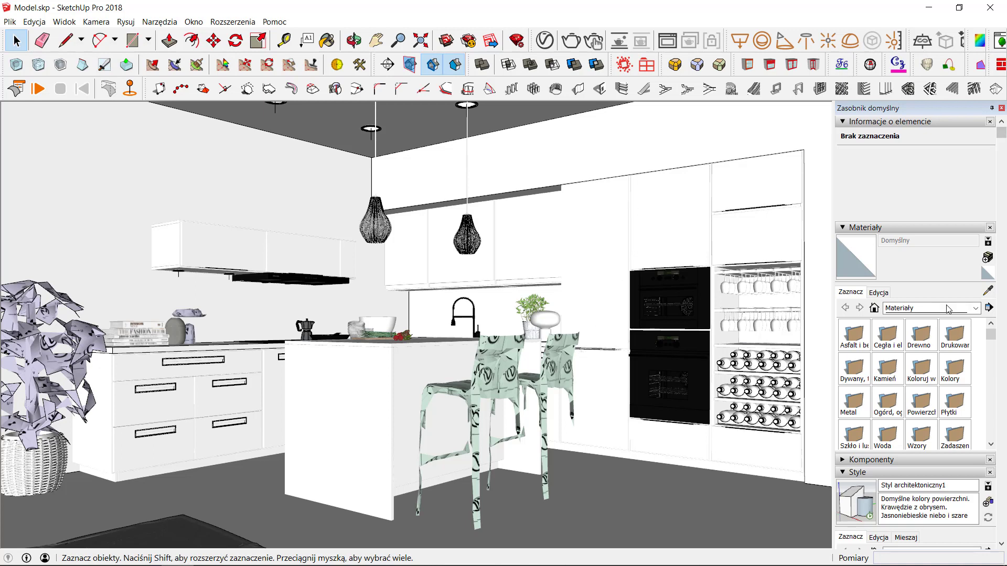
- Inspect the In Model materials Aluminum_Bumpy_5cm and AM130_035_1 on the Edit tab, leaving AM130_035_1 current
click(874, 308)
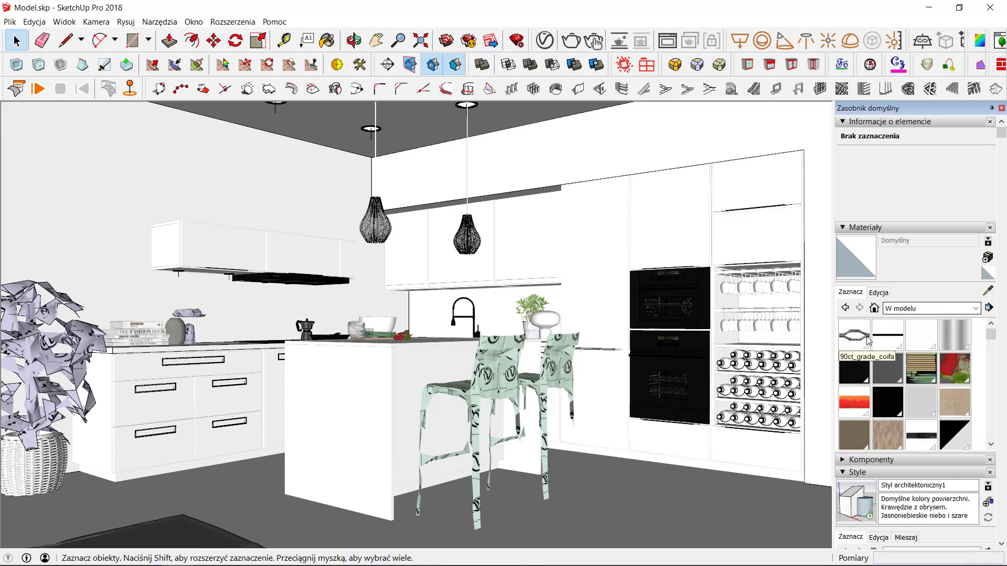
click(893, 381)
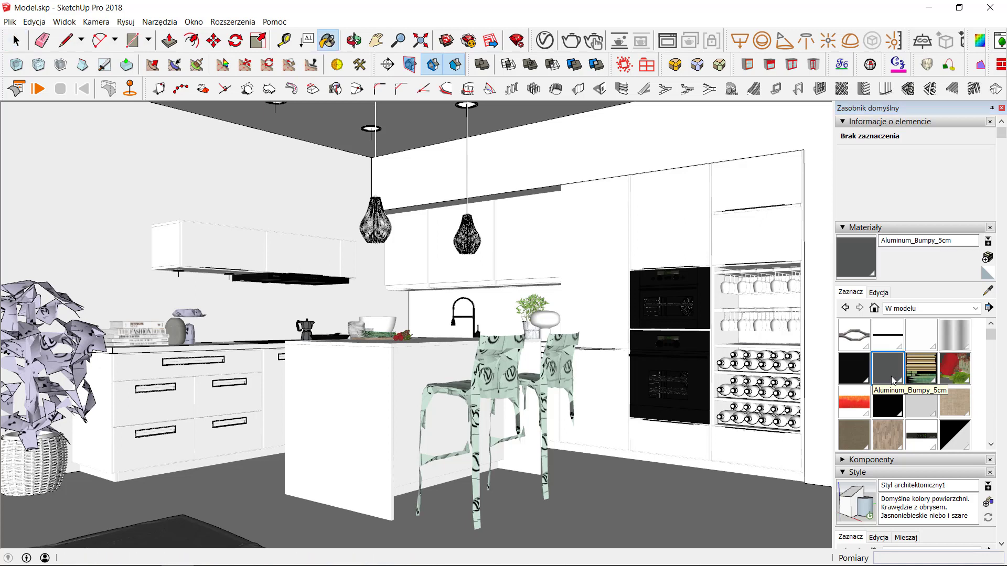
click(877, 292)
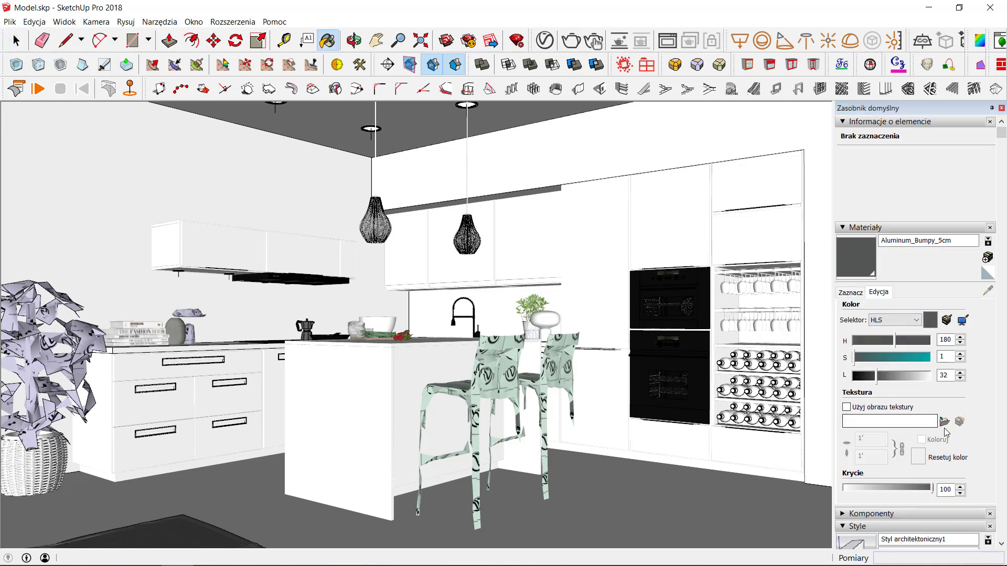
click(851, 292)
click(924, 377)
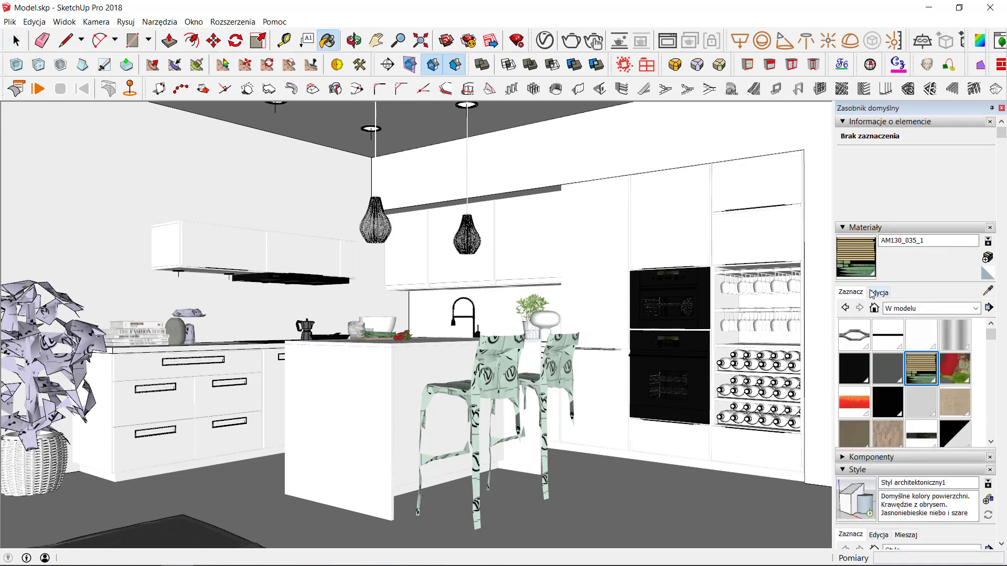
click(878, 292)
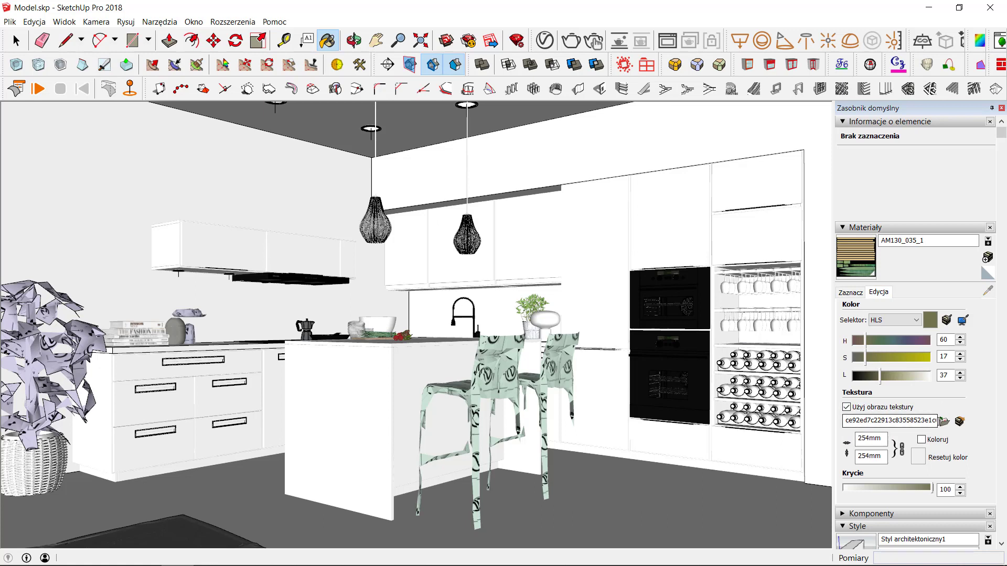
click(863, 294)
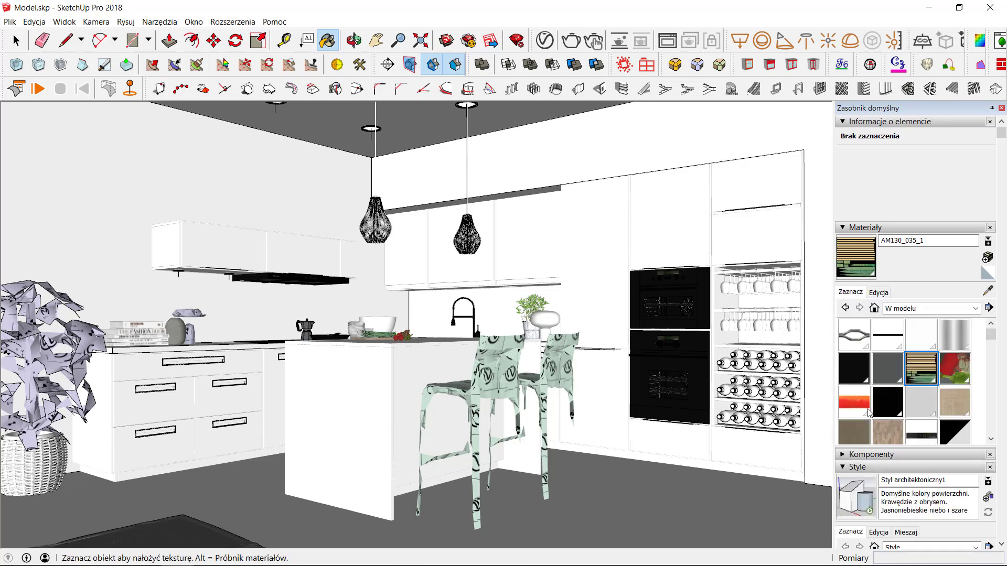
- Open V-Ray Asset Editor on Aluminum_Bumpy_5cm and bring up its Smoke bump map texture
click(548, 42)
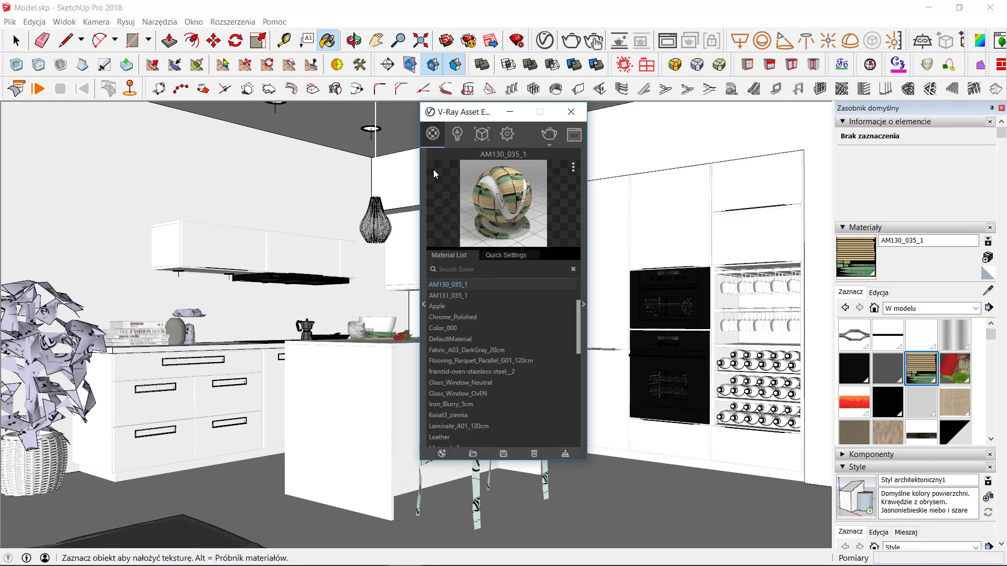
click(583, 284)
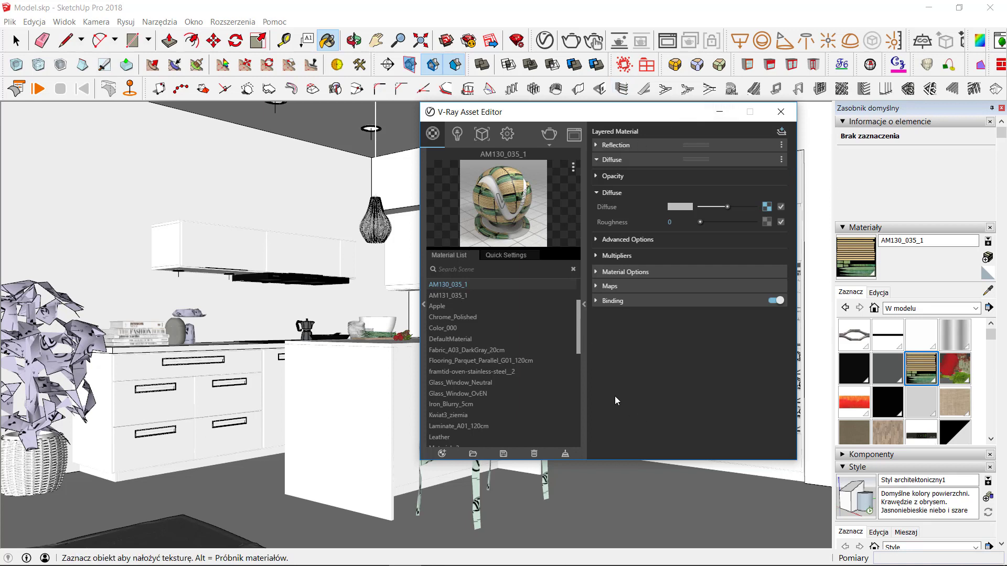
scroll(496, 351, up, 2)
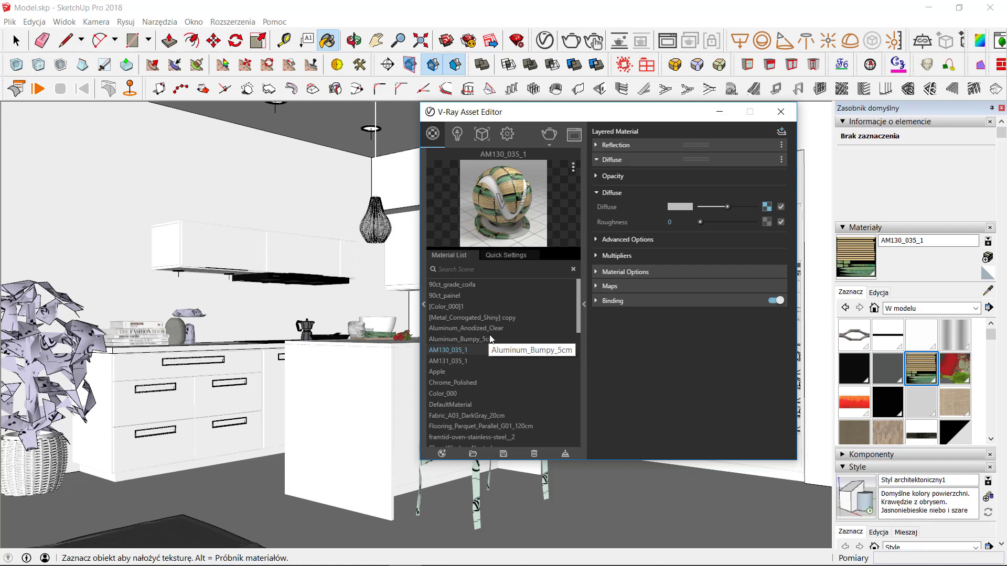
click(479, 339)
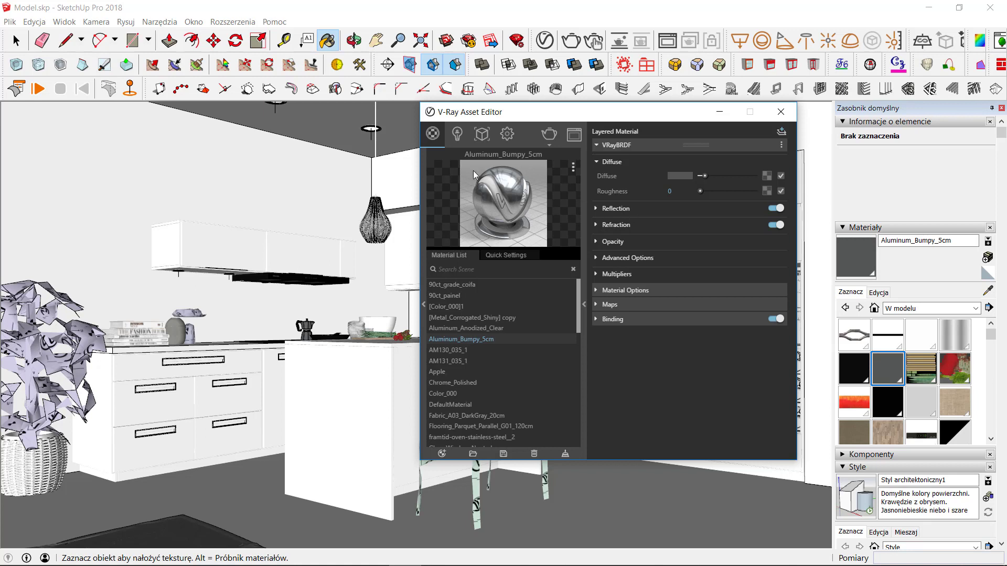
click(619, 307)
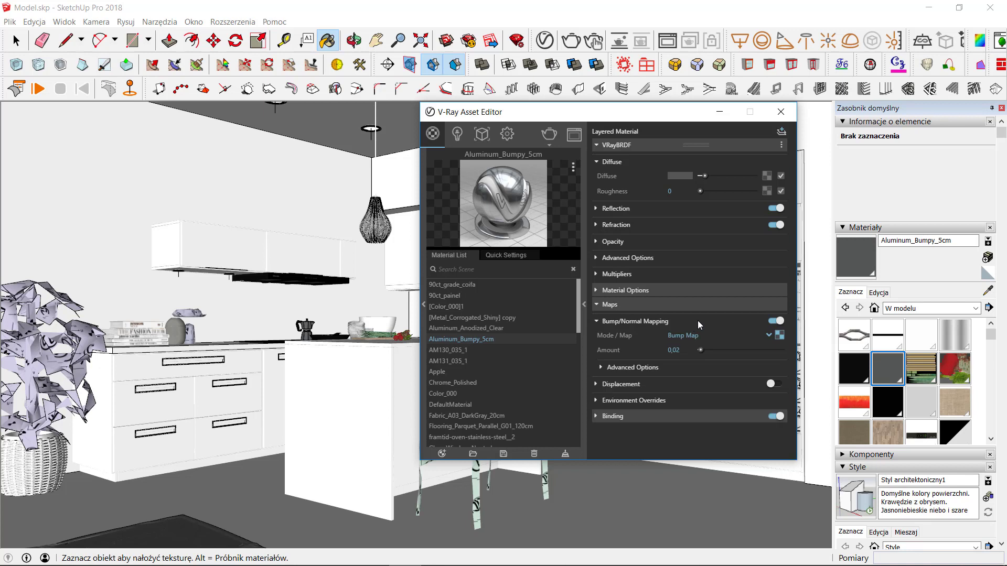
click(779, 336)
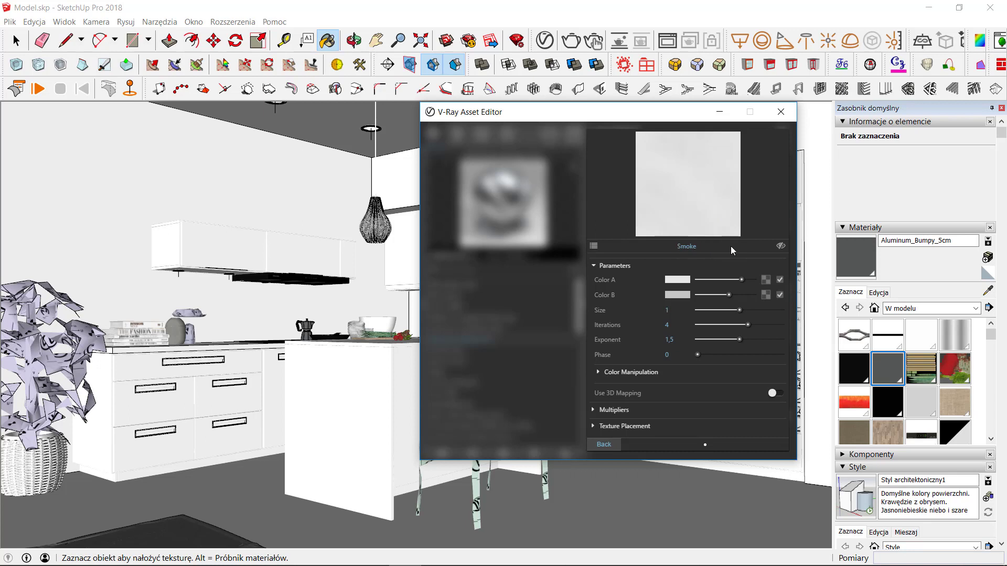
- Turn on Show In Viewport for the Smoke bump texture, then close the V-Ray Asset Editor
click(780, 247)
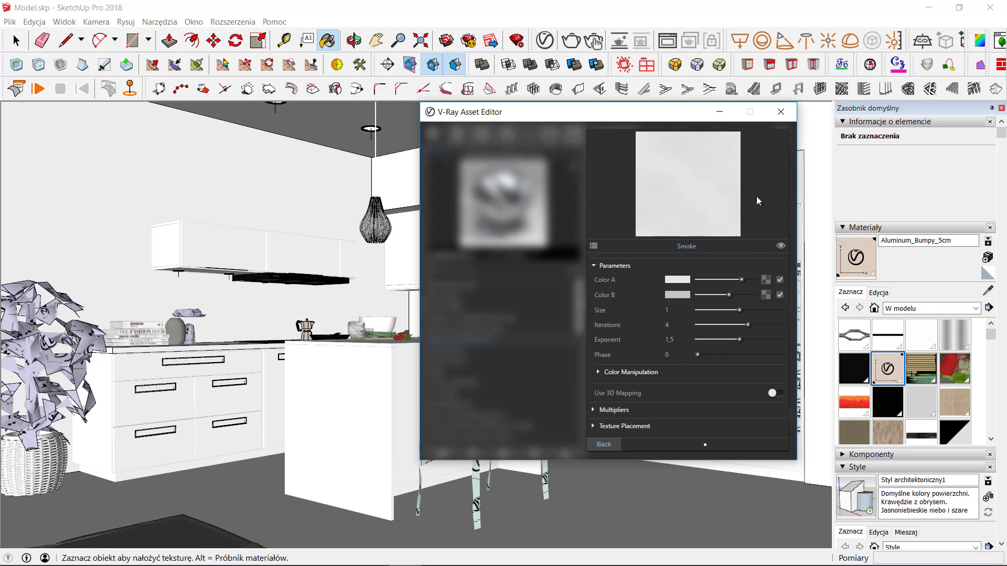
click(605, 445)
click(781, 112)
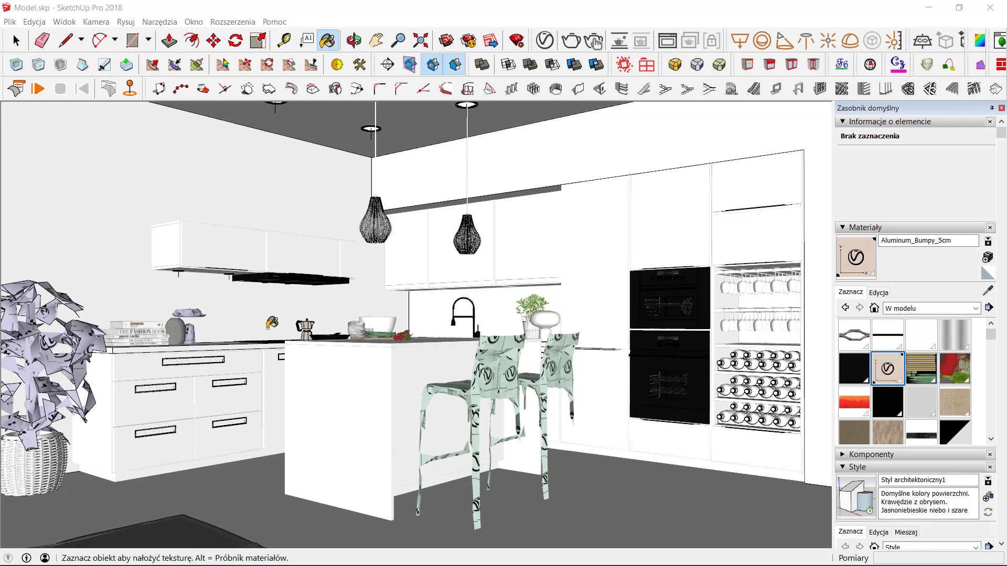
- Zoom and orbit the view in close on the moka pot
scroll(301, 328, up, 4)
scroll(315, 314, up, 4)
scroll(347, 288, up, 4)
scroll(346, 289, up, 2)
mouse_move(346, 288)
middle_down()
mouse_move(360, 330)
mouse_move(410, 361)
mouse_move(582, 378)
mouse_move(521, 231)
middle_up()
scroll(360, 330, down, 5)
scroll(410, 361, up, 3)
scroll(406, 340, up, 3)
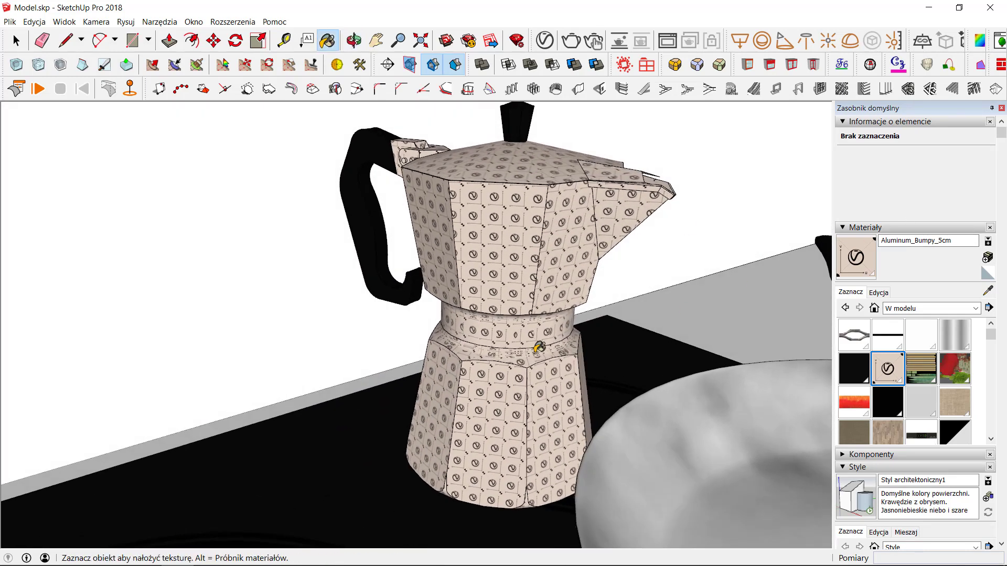
- Reopen the V-Ray editor beside the pot and turn off Show In Viewport for the Smoke texture
click(544, 40)
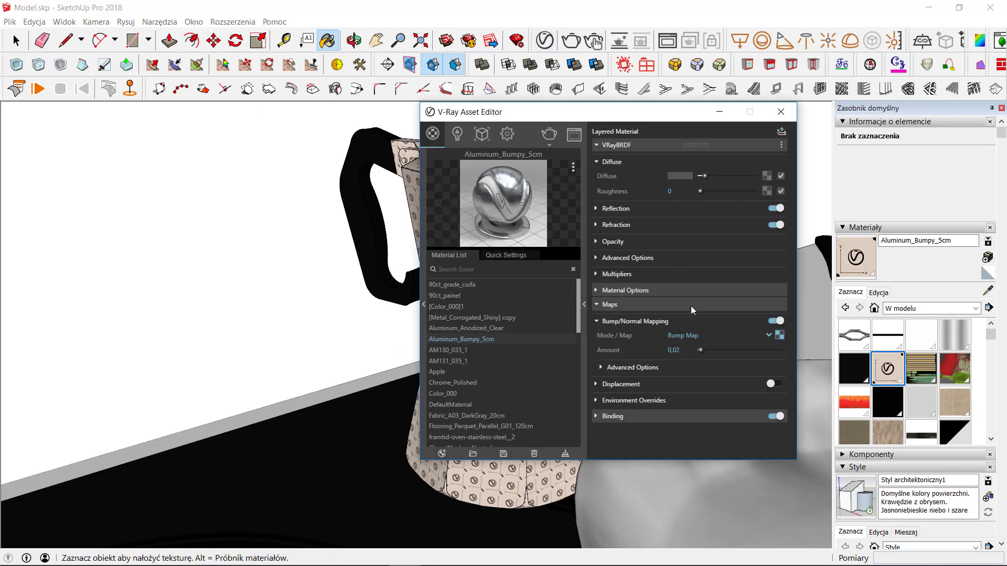
drag(585, 117, 162, 129)
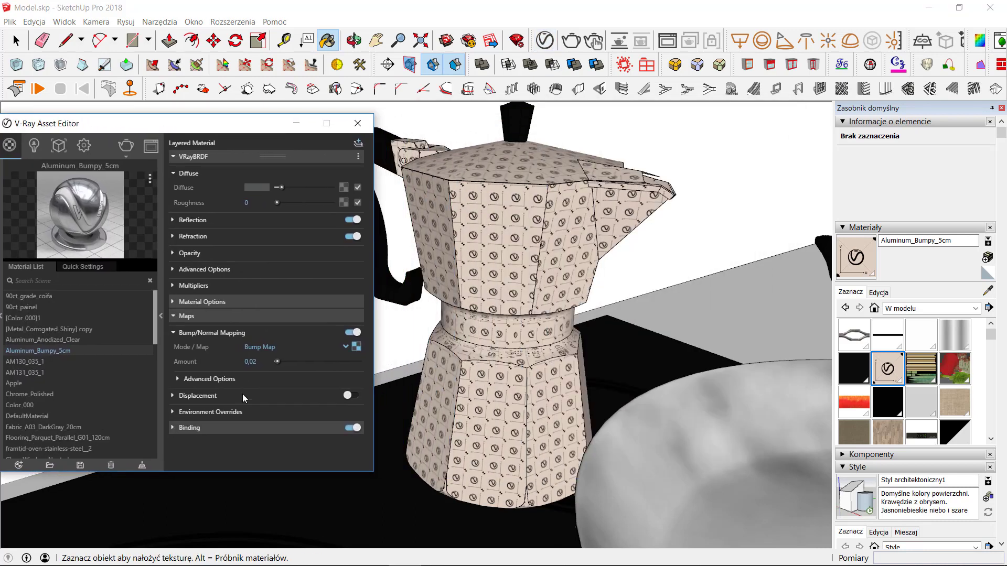
click(357, 346)
click(359, 257)
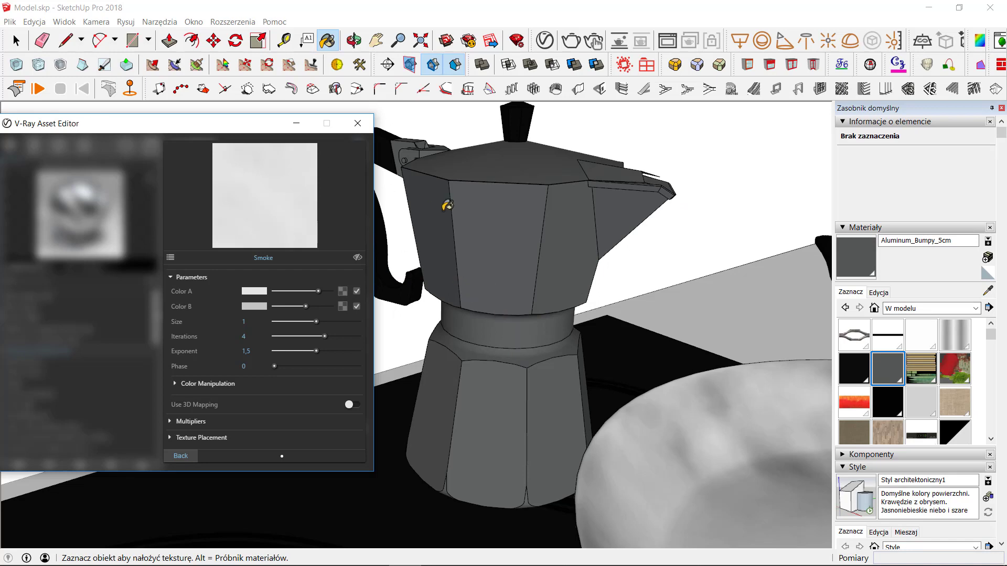
- Close the editor, zoom out to the island and chairs, and reopen V-Ray on Aluminum_Bumpy_5cm
click(358, 124)
scroll(467, 165, down, 5)
scroll(466, 172, down, 3)
scroll(465, 172, down, 5)
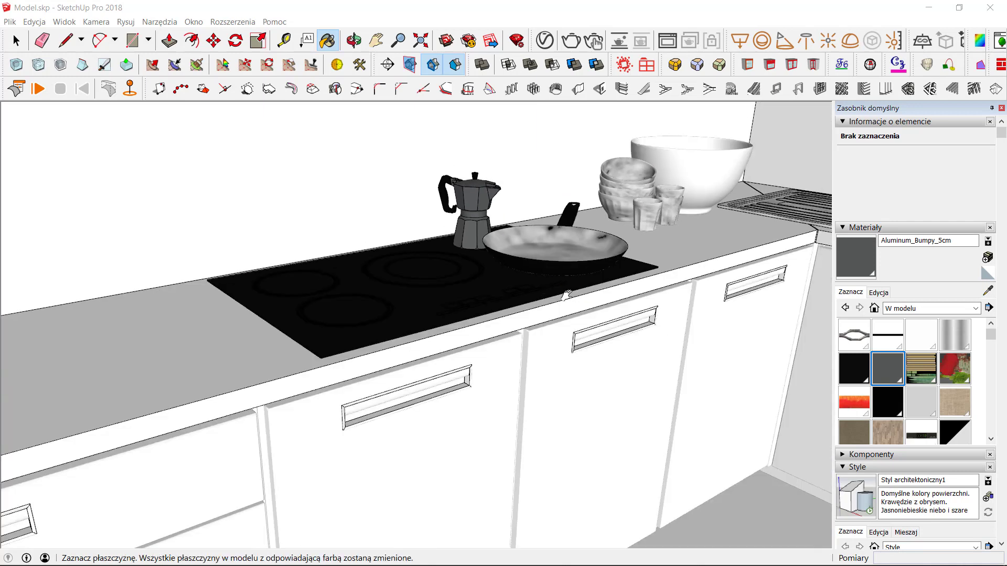
key(space)
scroll(524, 262, down, 5)
scroll(591, 299, up, 3)
scroll(472, 333, up, 1)
middle_drag(442, 389, 457, 378)
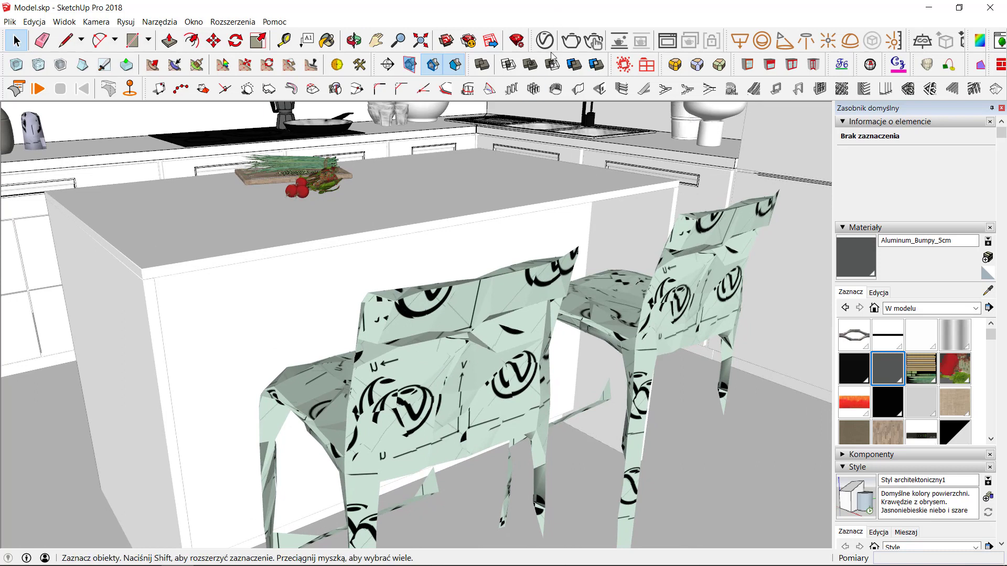
click(180, 457)
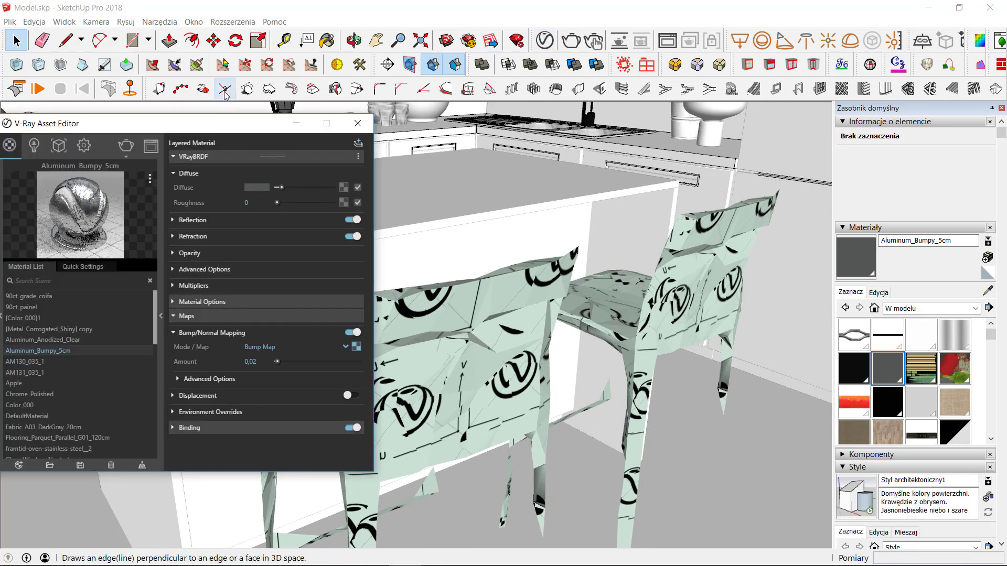
key(b)
alt+click(544, 302)
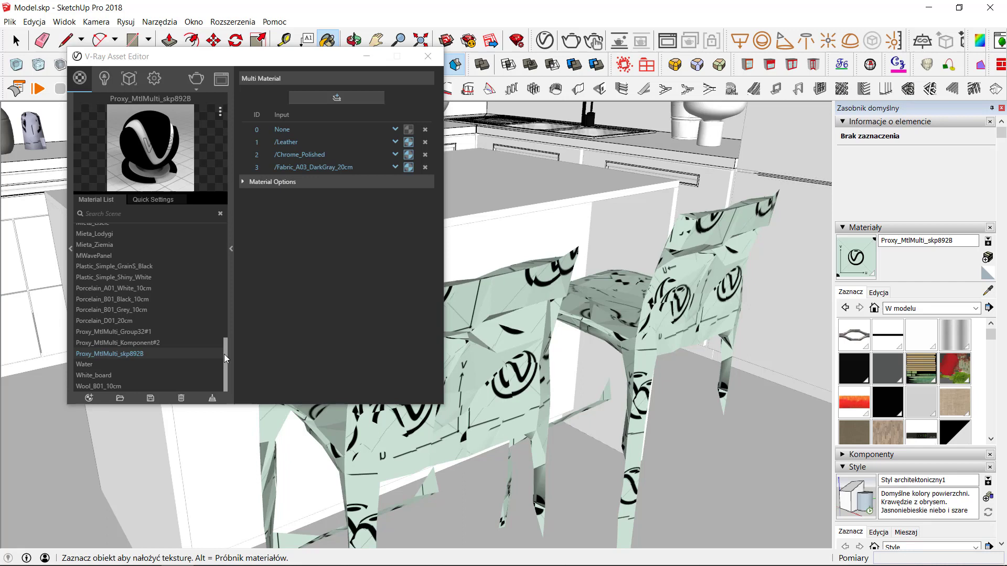
drag(224, 354, 222, 266)
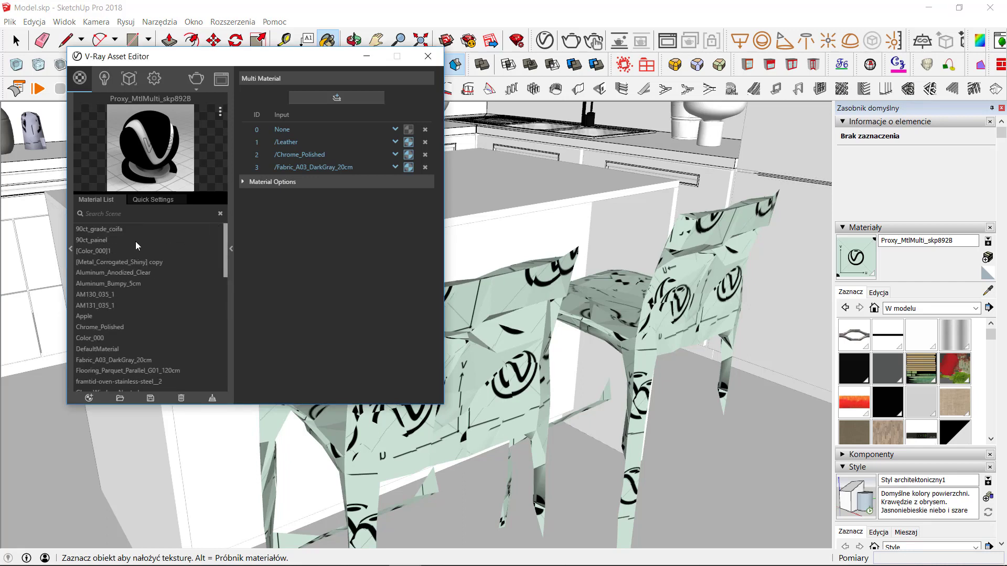
click(153, 285)
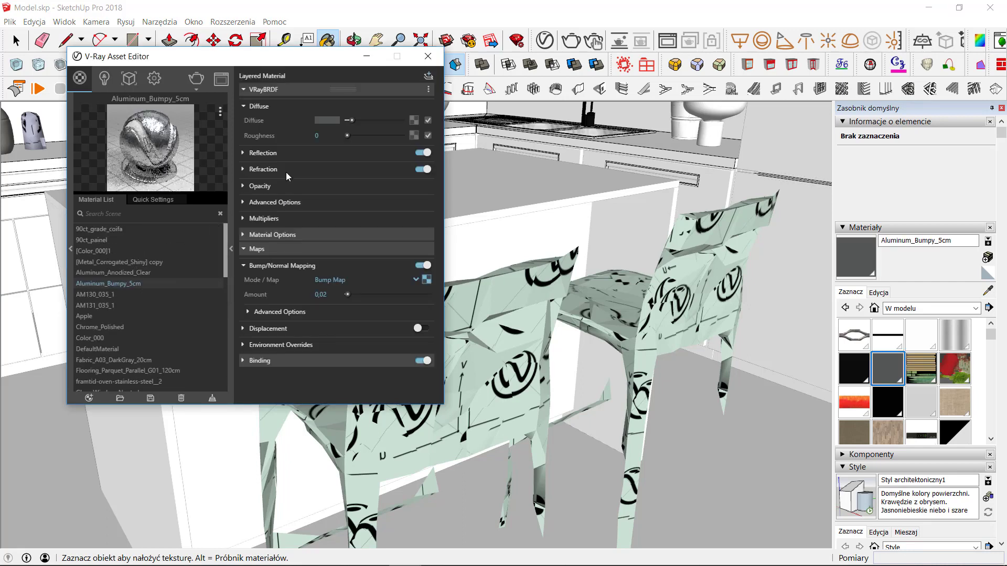
click(271, 94)
click(255, 119)
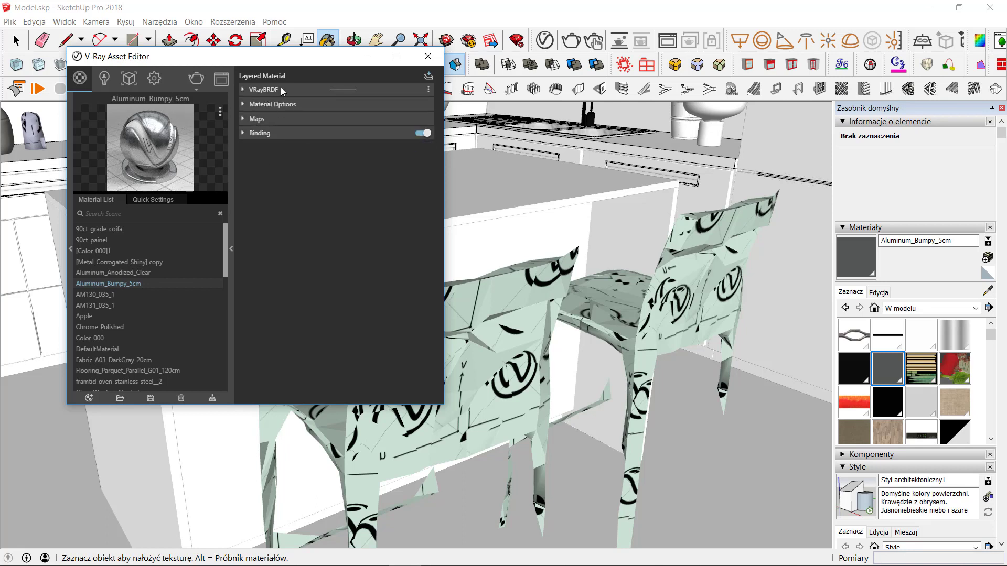
- Create a new Generic V-Ray material, then load 90ct_grade_coifa from the Materials tray
click(89, 400)
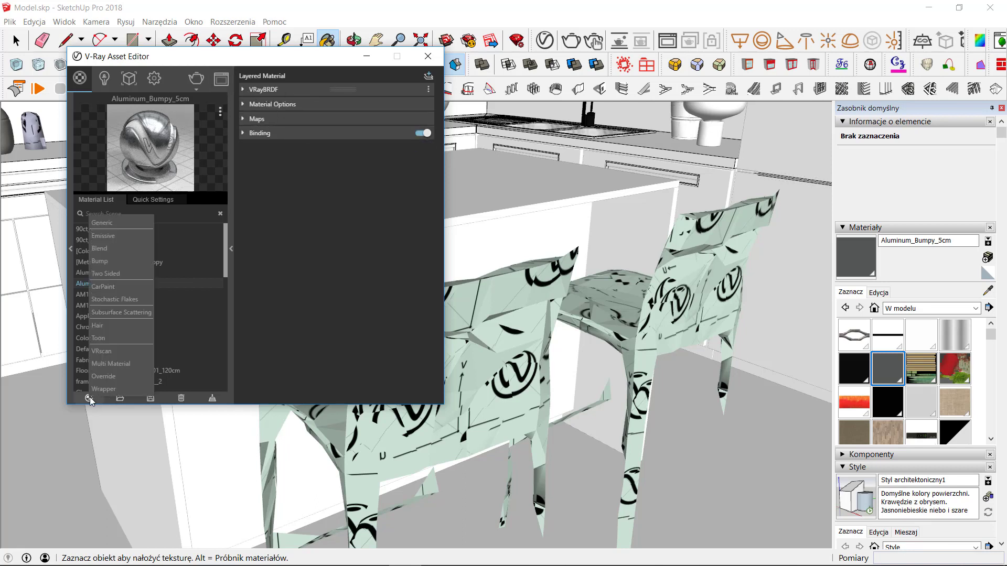
click(117, 223)
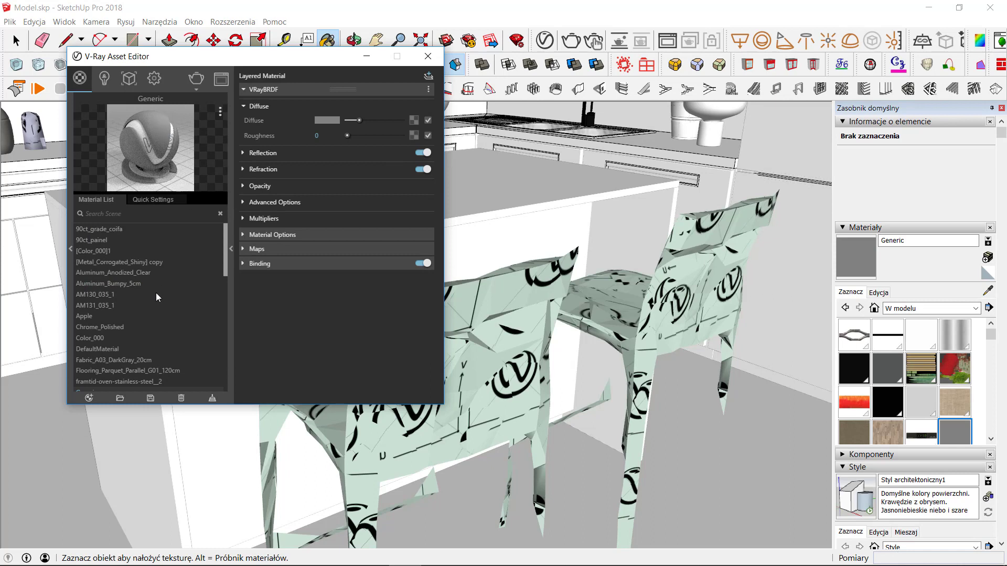
scroll(148, 296, down, 3)
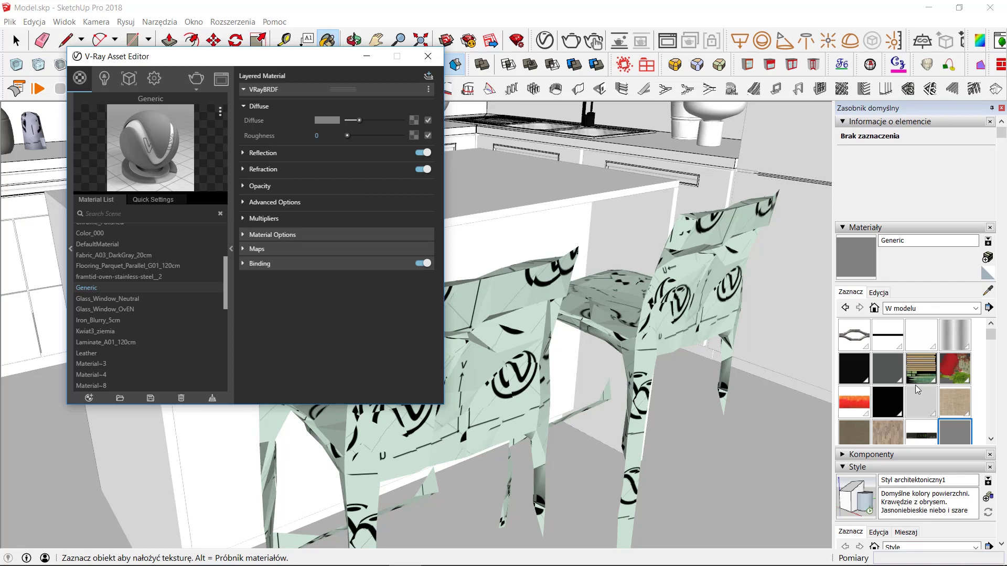
click(855, 336)
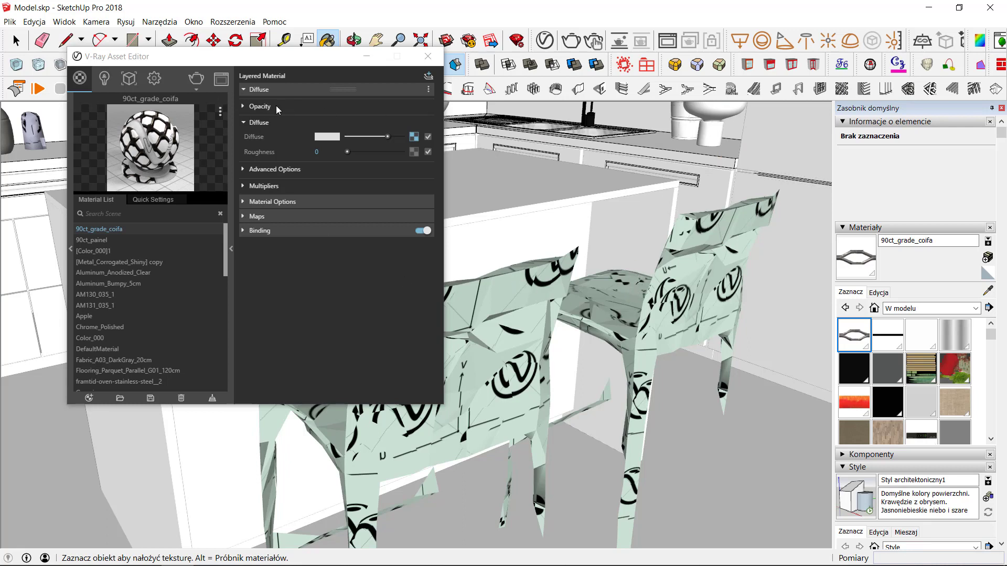
- Step through Aluminum_Bumpy_5cm, 90ct_painel, 90ct_grade_coifa and Chrome_Polished, collapsing Diffuse and VRayBRDF layers
click(257, 90)
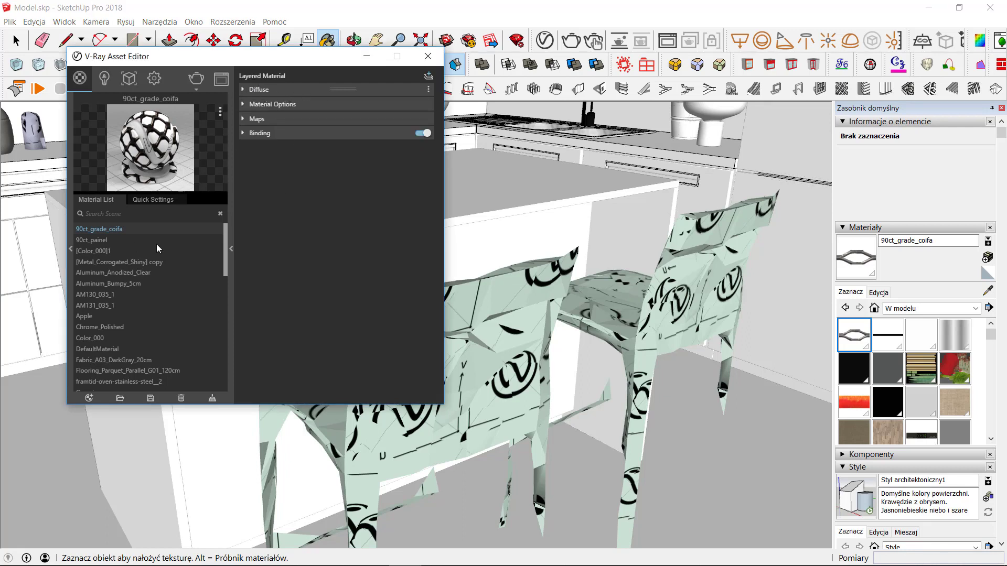
click(135, 284)
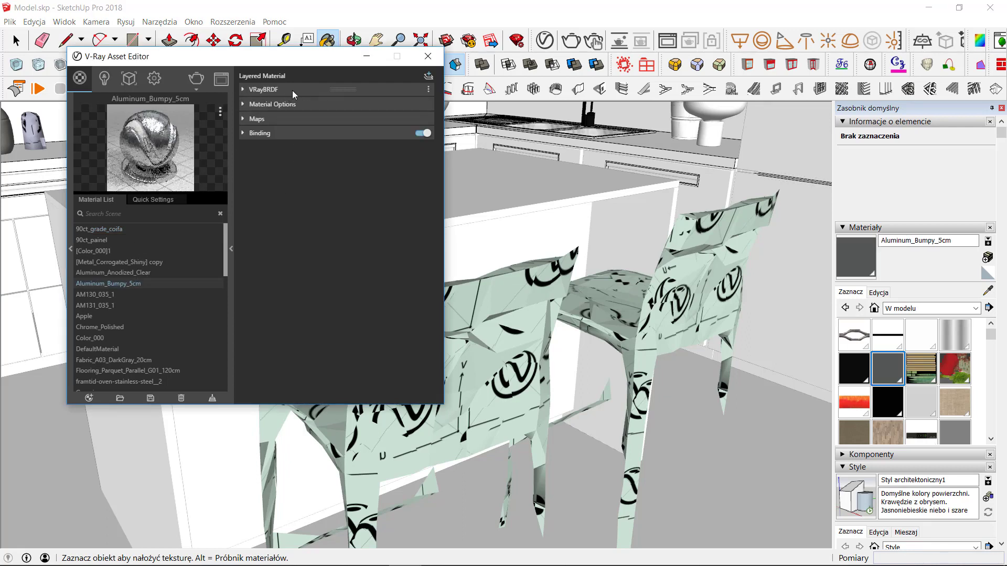
click(115, 240)
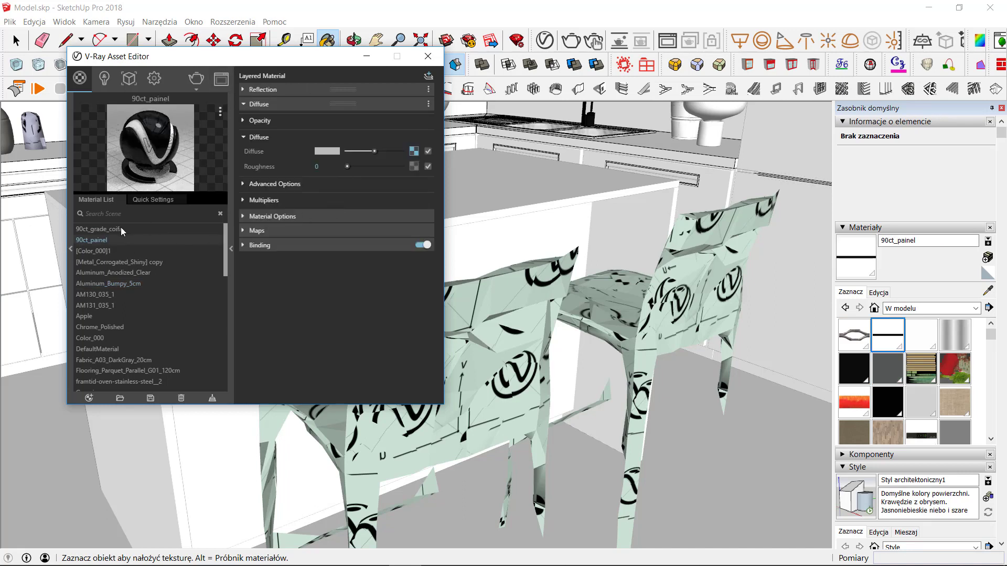
click(121, 230)
click(94, 240)
click(277, 103)
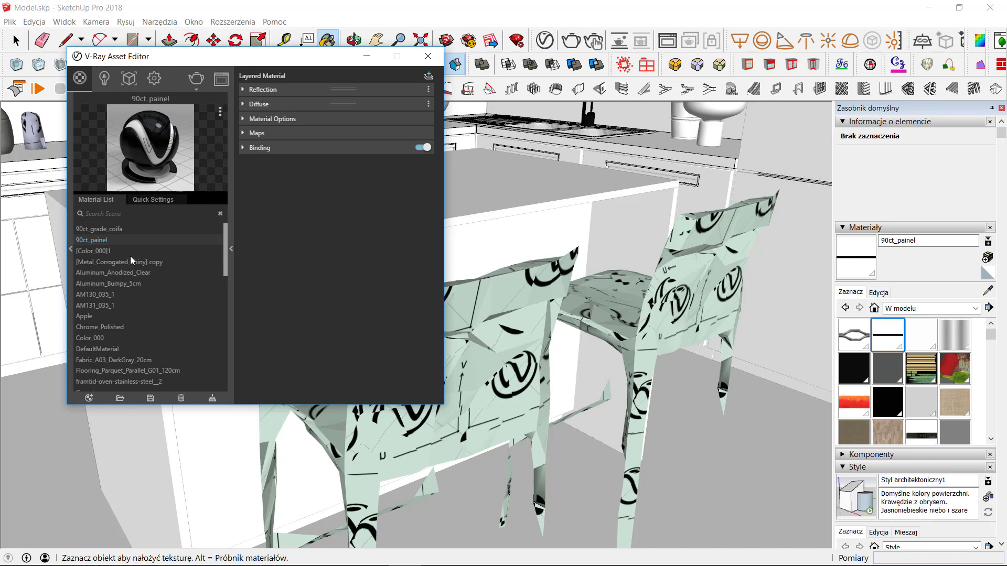
click(130, 327)
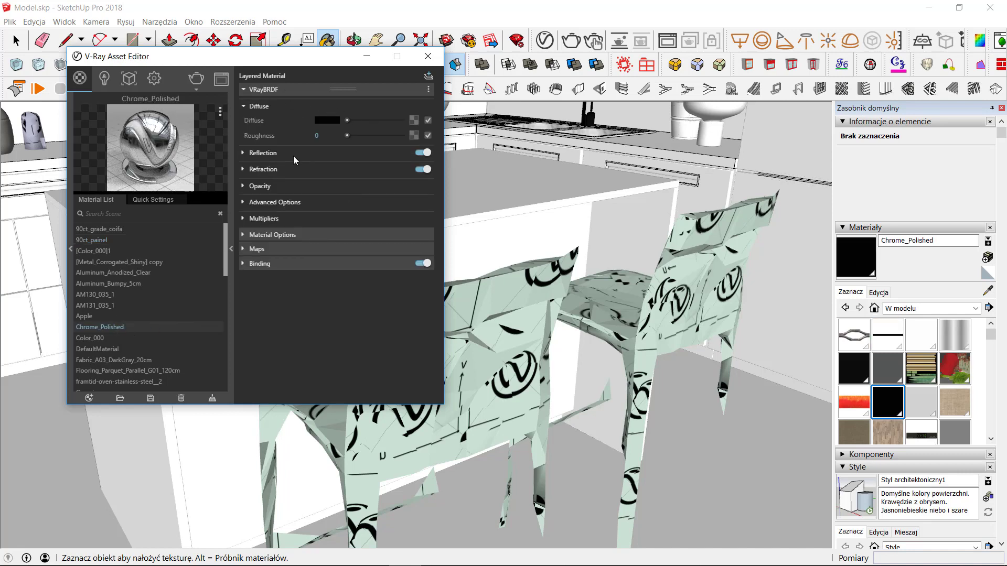
click(310, 90)
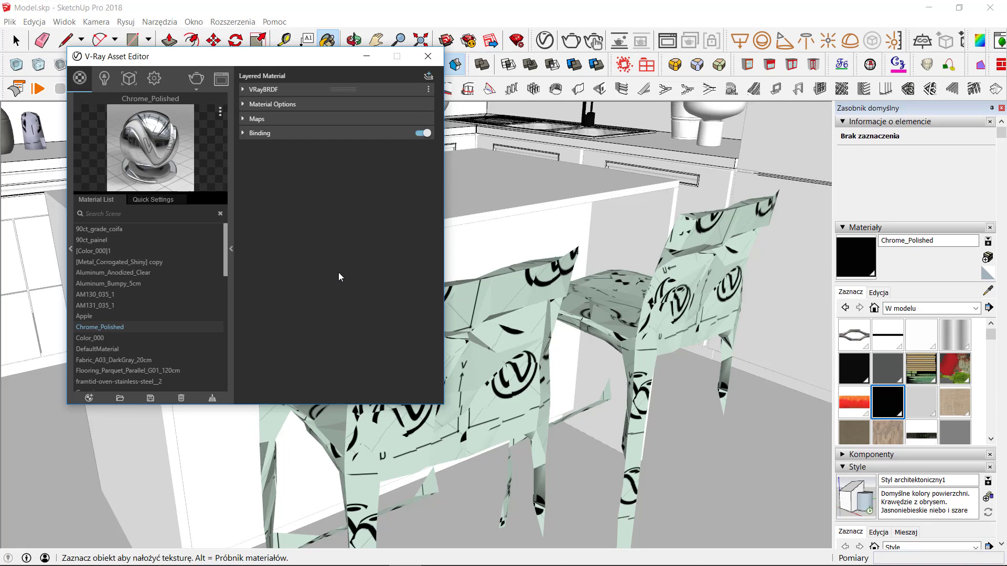
- Preview the add-layer types for 90ct_grade_coifa without adding one, then load AM130_035_1
click(153, 232)
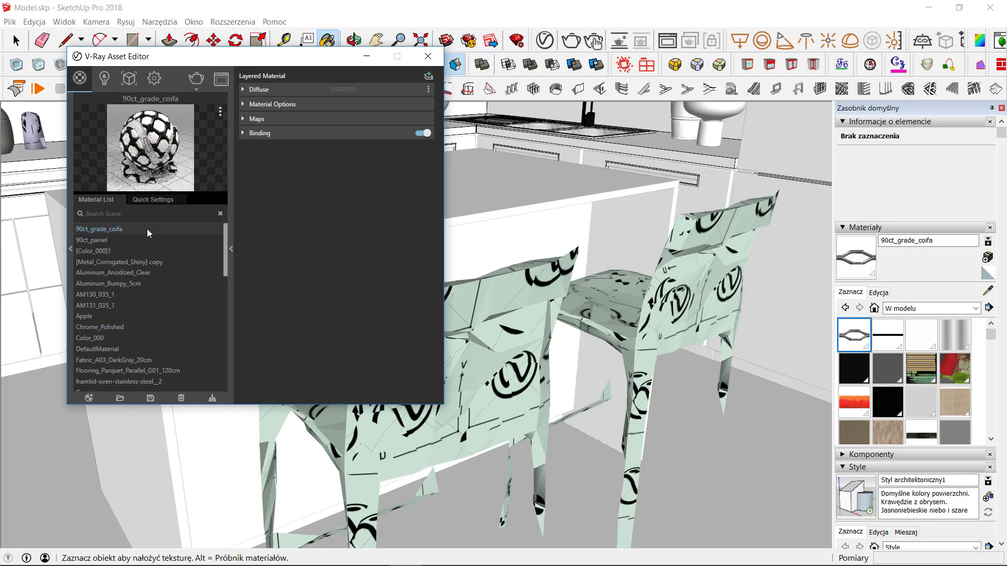
click(429, 78)
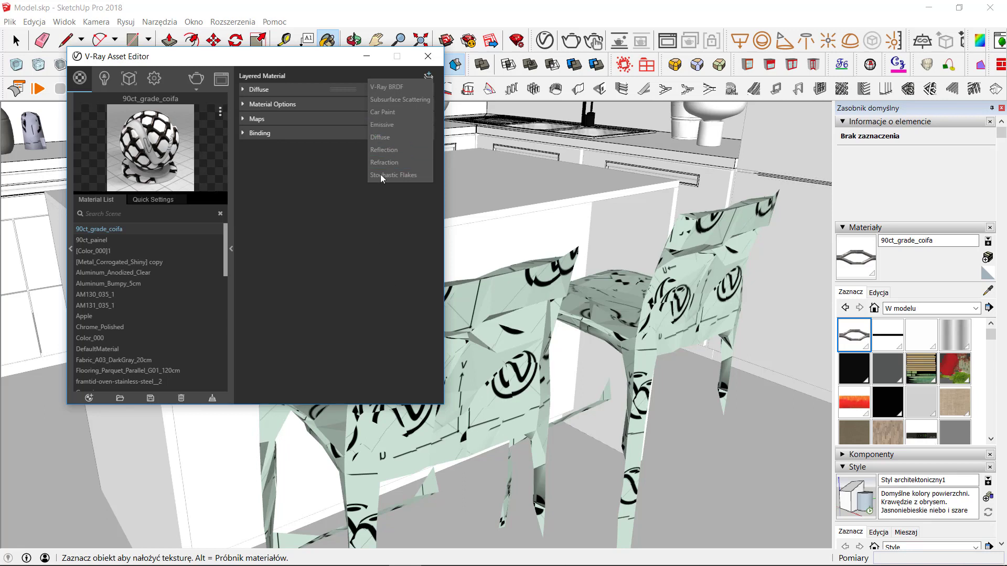
click(366, 234)
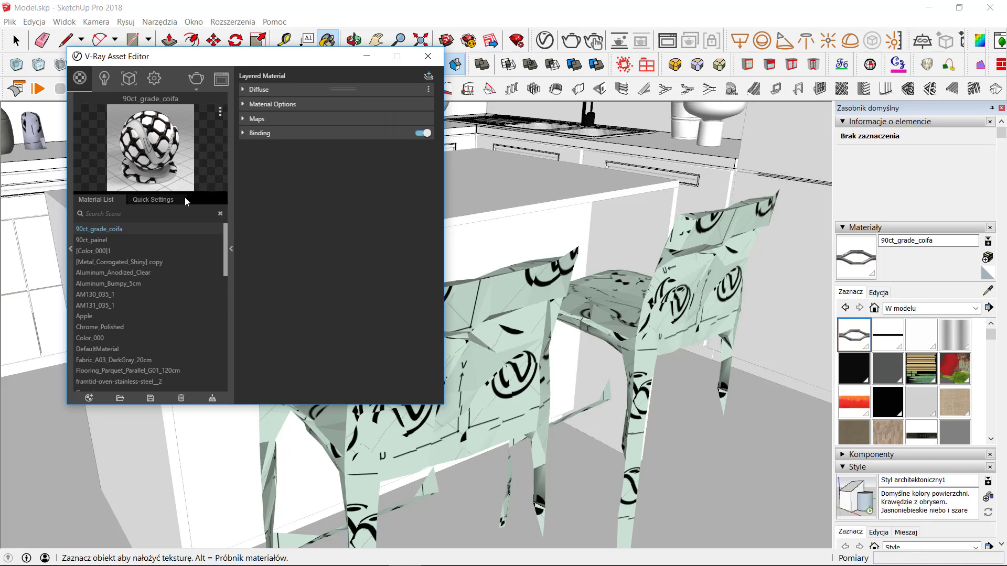
click(124, 294)
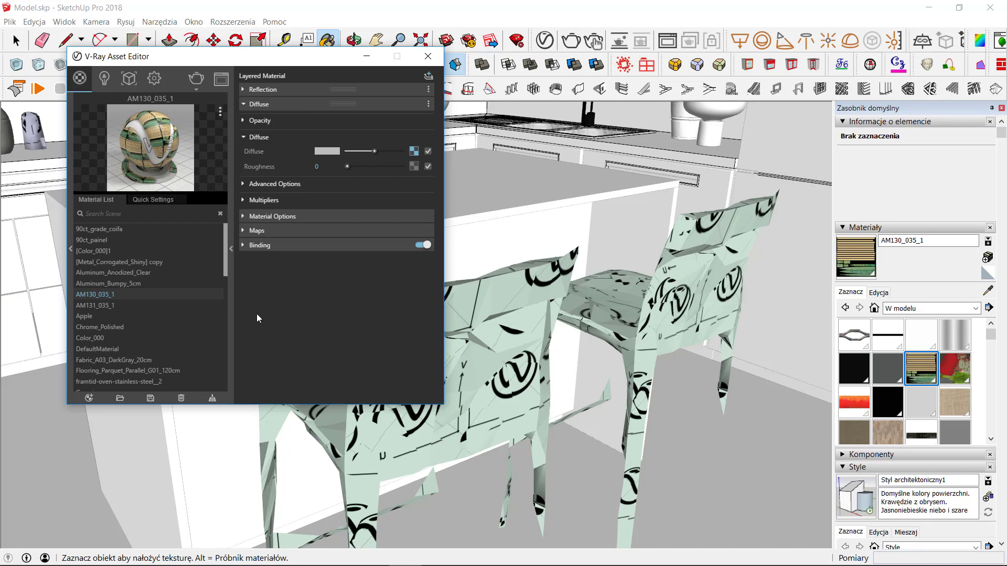
- Expand Aluminum_Bumpy_5cm's Reflection settings (glossiness 0.86, IOR 20, GGX), then collapse VRayBRDF
click(144, 284)
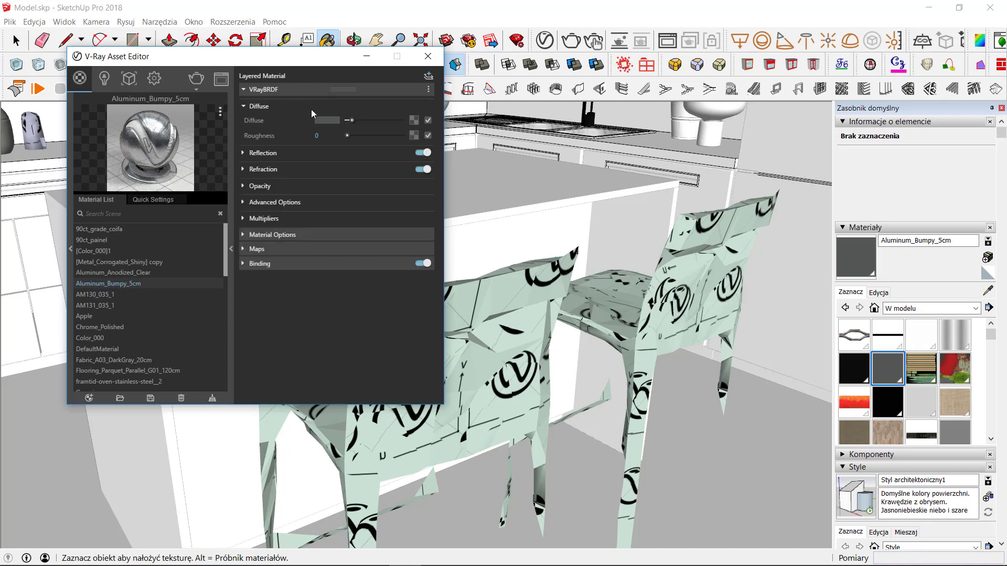
click(287, 152)
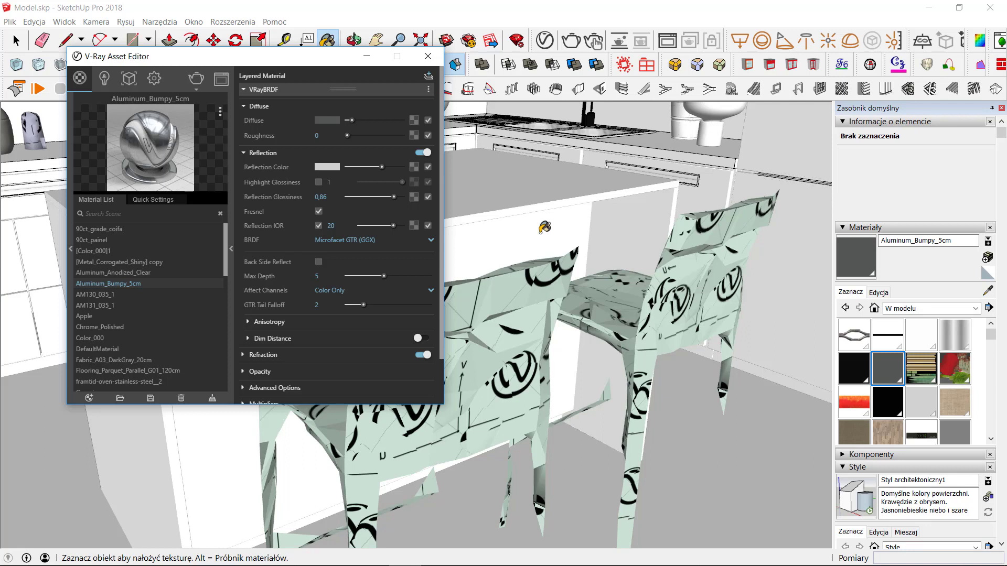
click(275, 90)
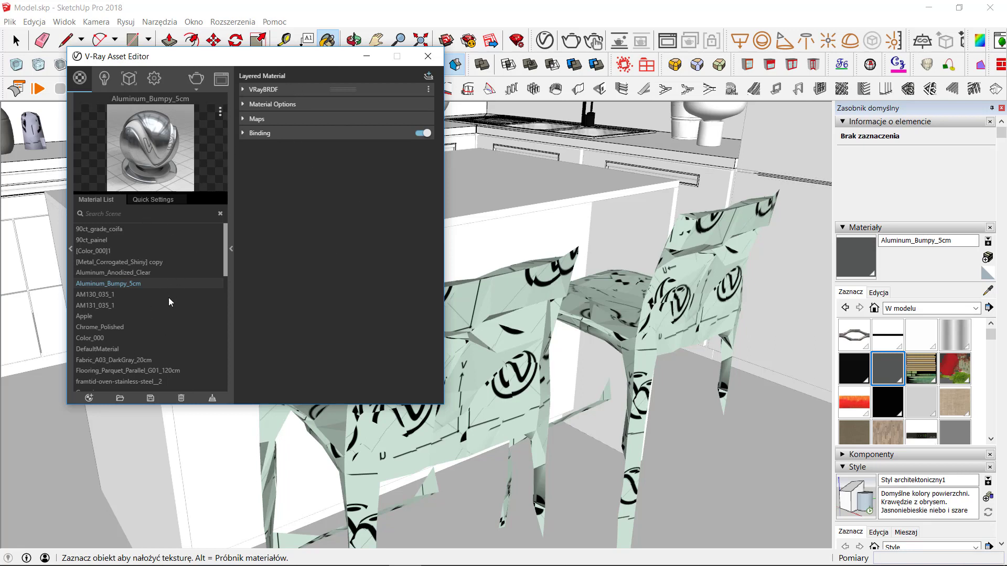
- Orbit and zoom onto the potted plant beside the sink, then load 90ct_painel's layers
mouse_move(504, 188)
middle_down()
mouse_move(625, 347)
mouse_move(717, 215)
middle_up()
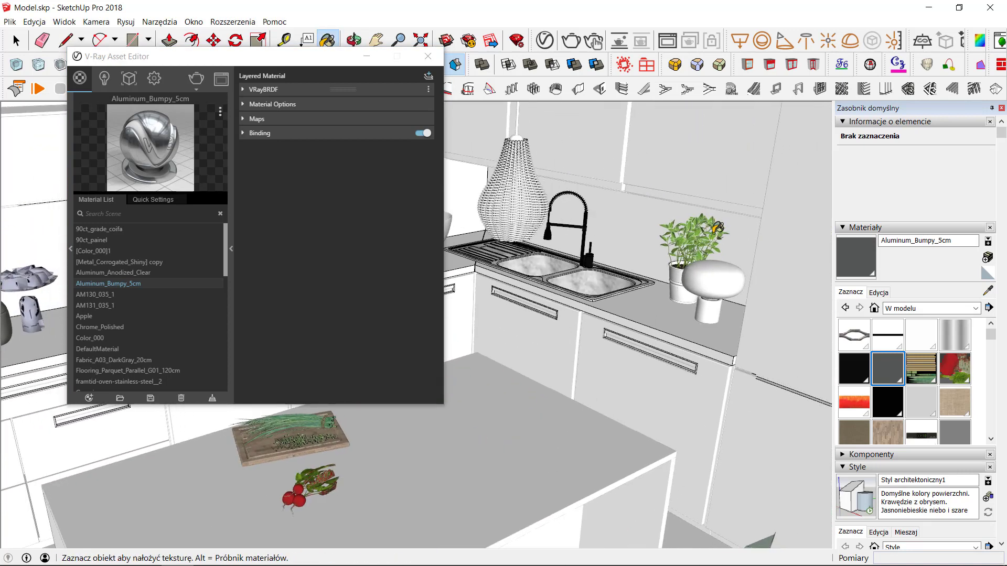
scroll(717, 234, up, 2)
key(space)
scroll(721, 241, up, 1)
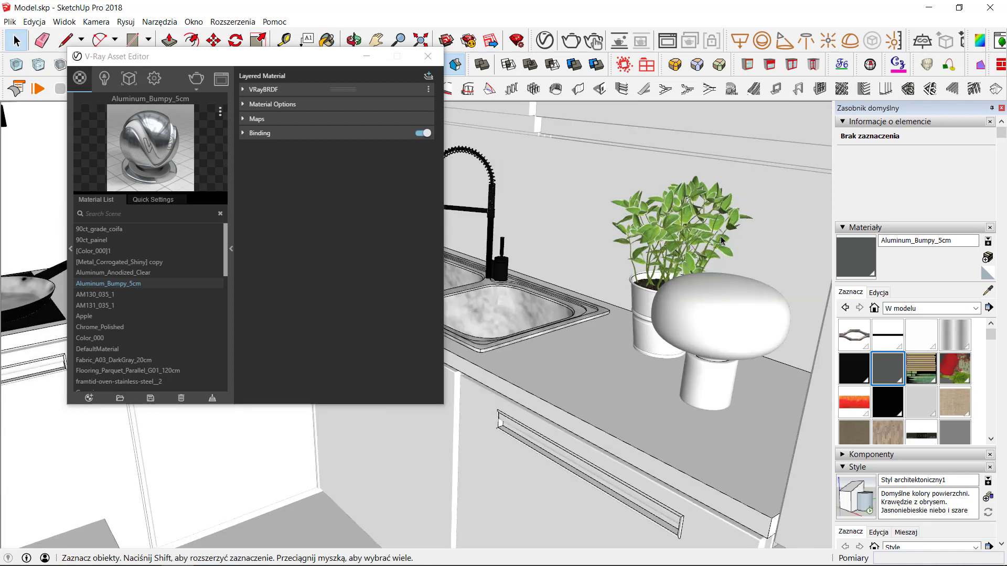
scroll(717, 237, up, 1)
scroll(692, 241, up, 1)
scroll(635, 276, up, 1)
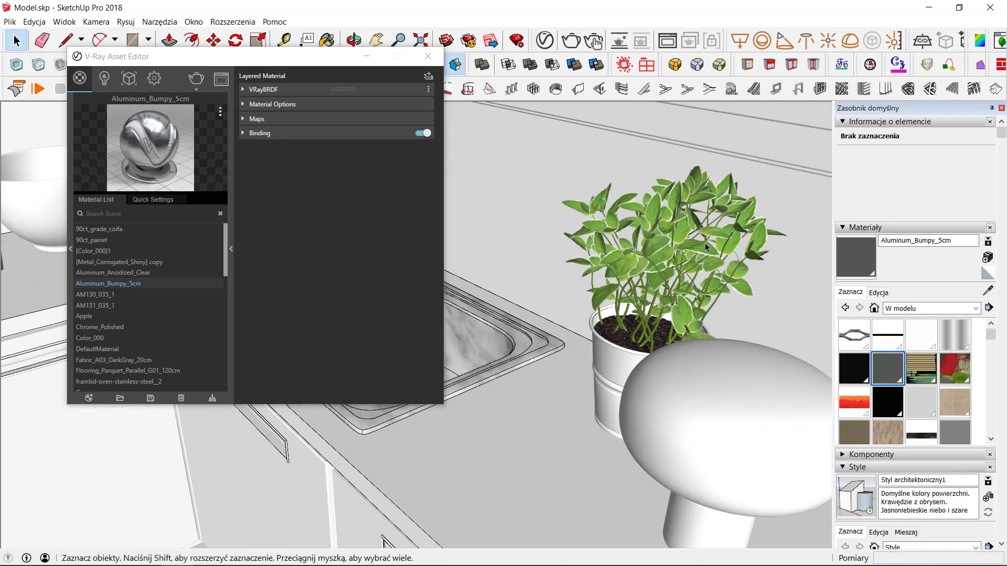
scroll(610, 303, up, 1)
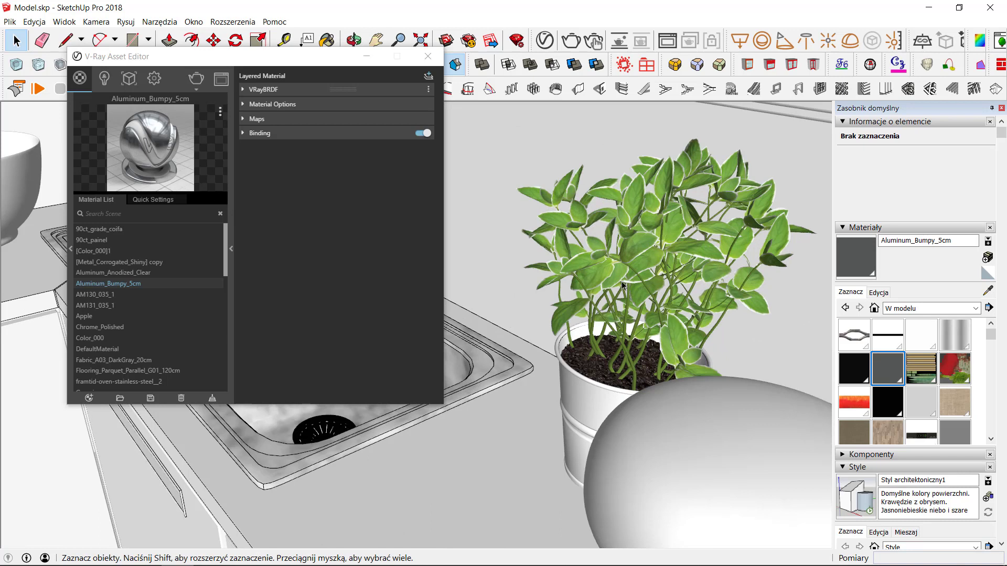
scroll(525, 278, up, 1)
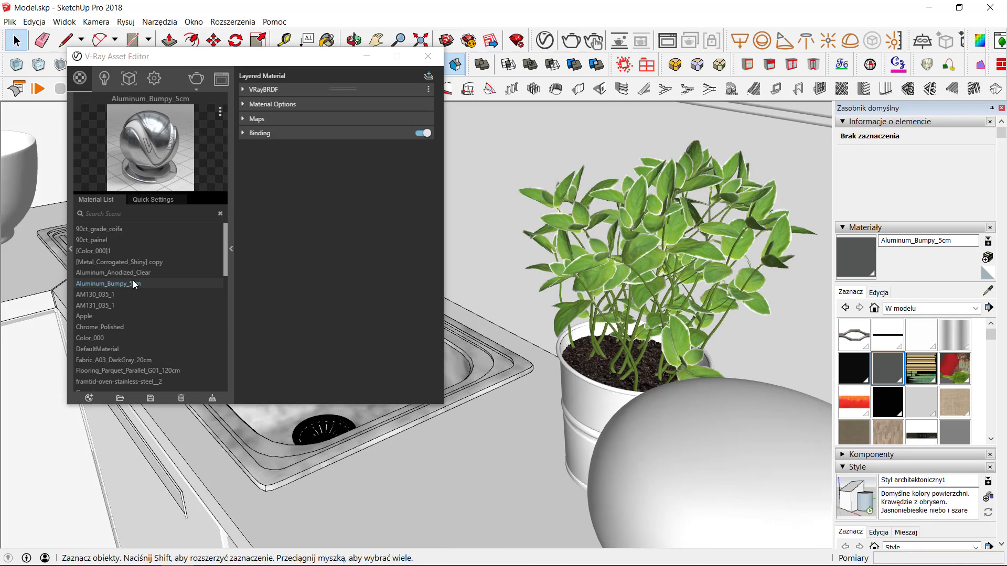
click(124, 240)
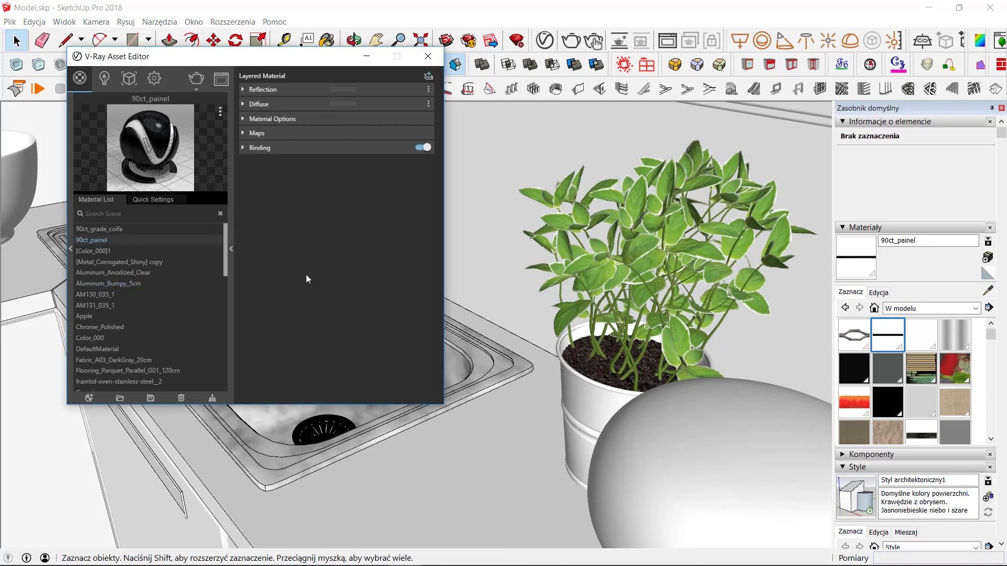